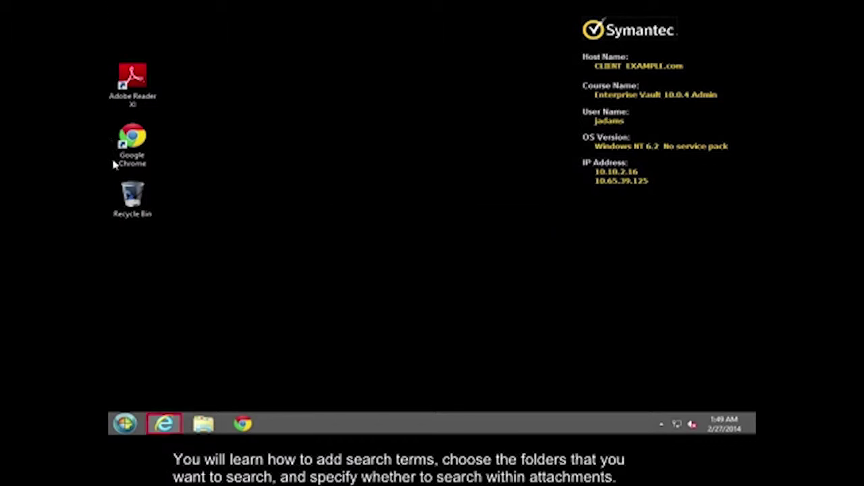
Step: Launch Internet Explorer from the taskbar to bring up Enterprise Vault Search
left_click(165, 424)
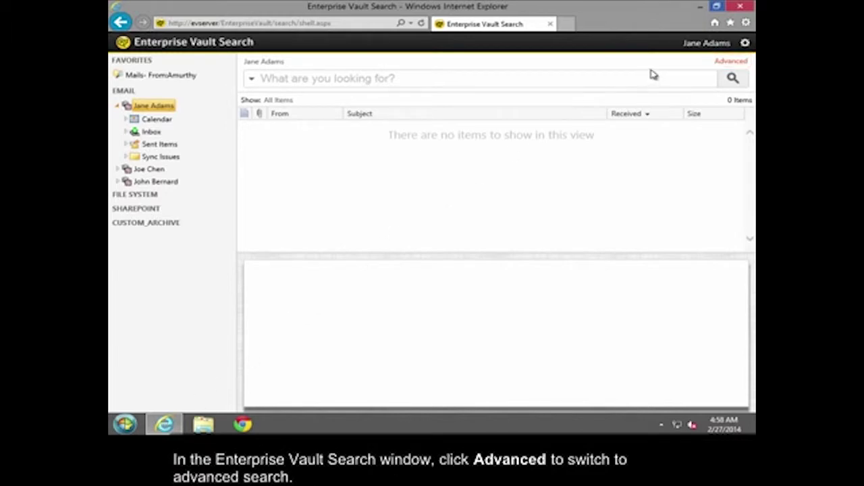
Step: Switch Enterprise Vault Search to the Advanced search form
left_click(729, 62)
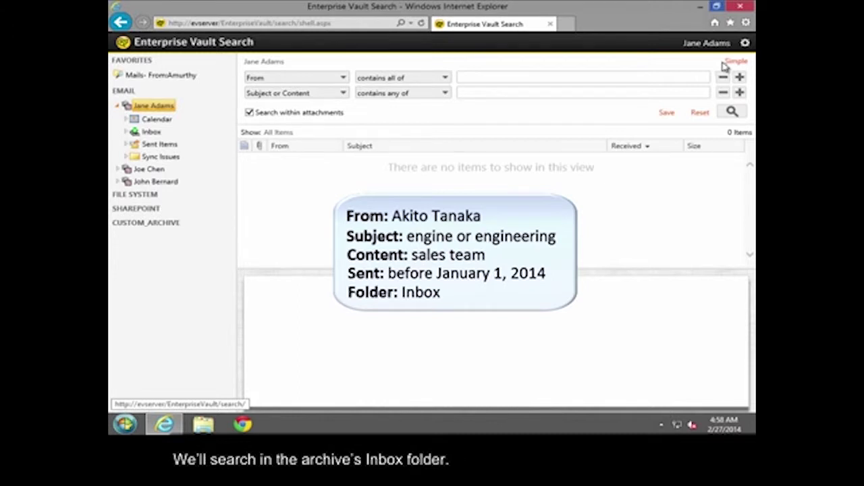
Step: Enter the sender's full name in the first term's From box
left_click(513, 79)
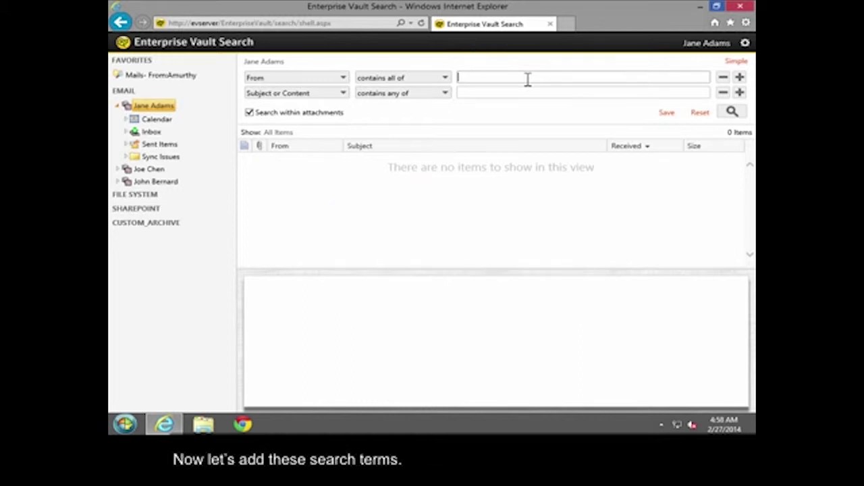
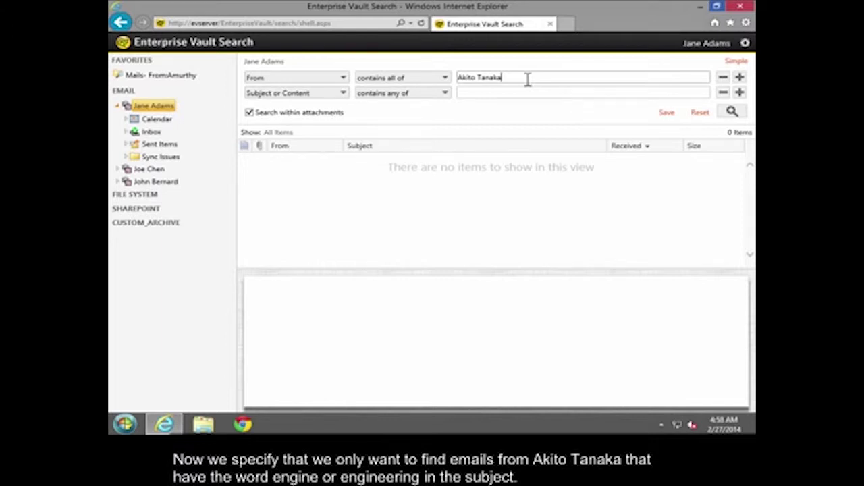
Step: Set the second term to Subject contains any of 'eng*'
left_click(331, 99)
left_click(322, 116)
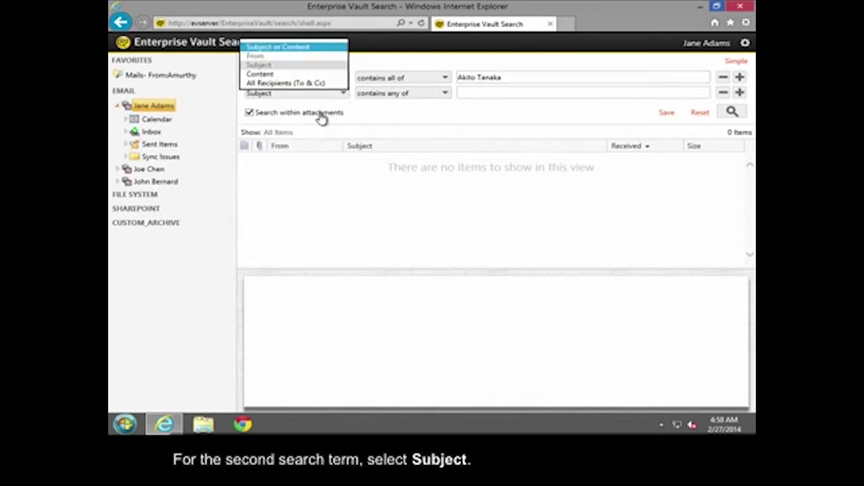
left_click(507, 95)
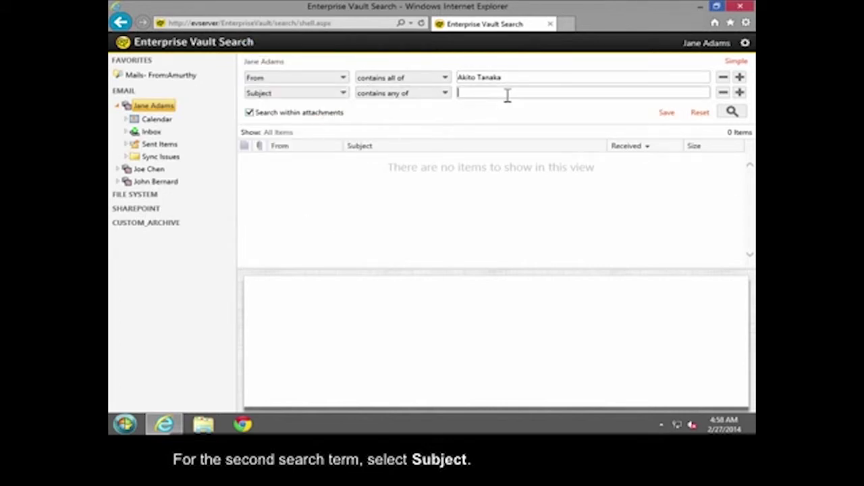
type("eng*")
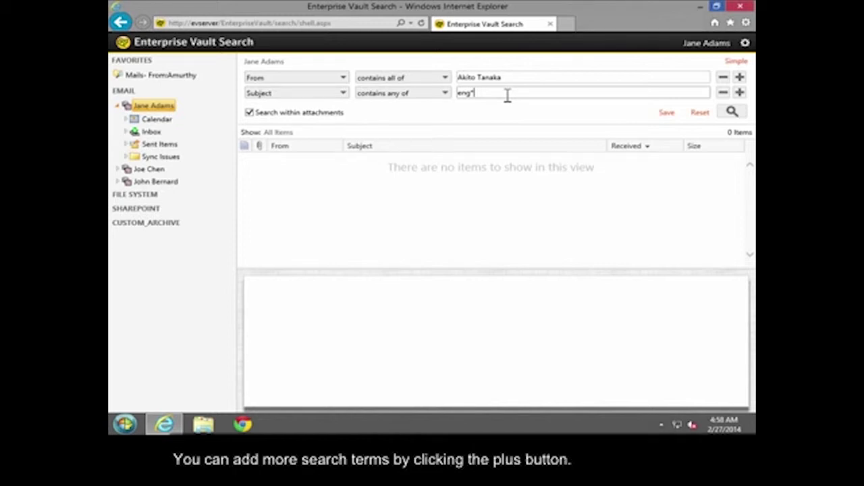
Step: Add a third term, Content contains phrase 'sales team', plus a fourth empty row
left_click(739, 92)
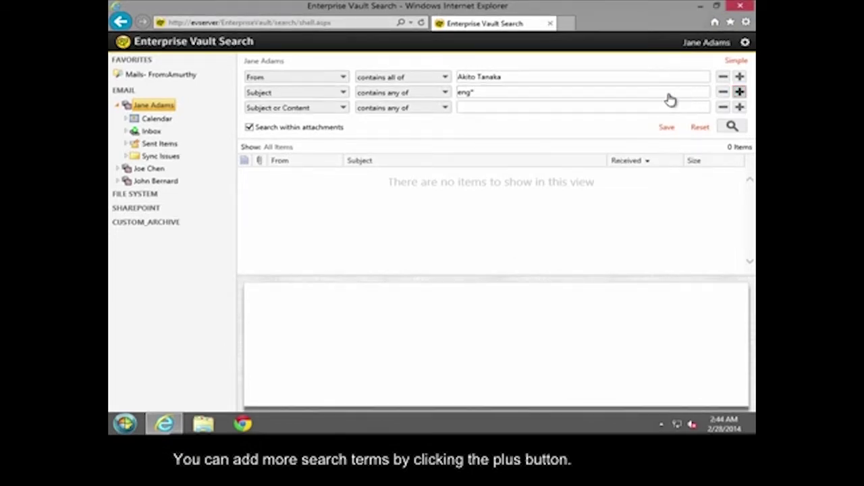
left_click(333, 112)
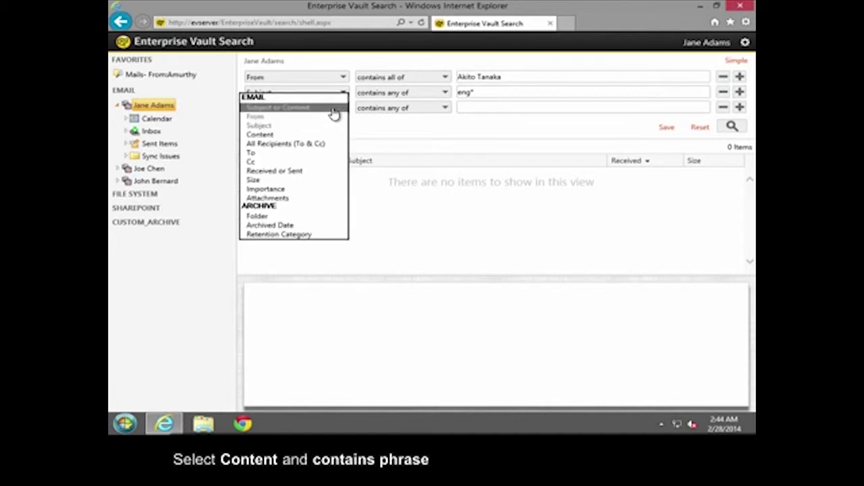
left_click(324, 139)
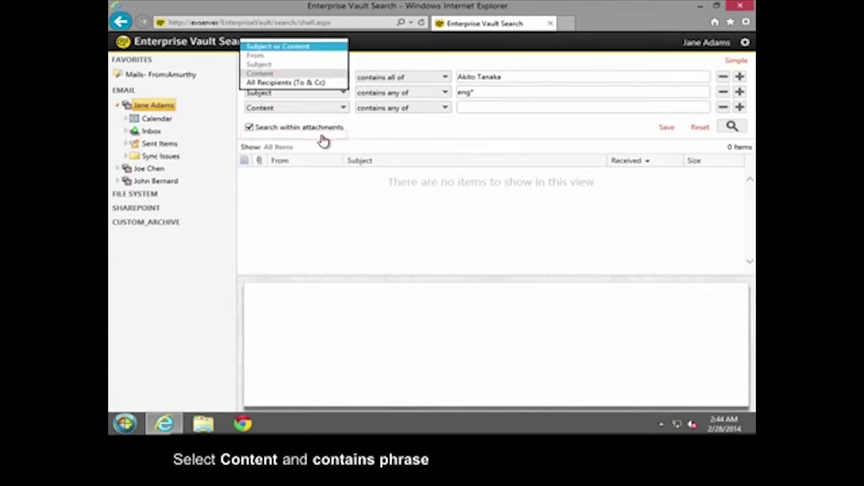
left_click(420, 112)
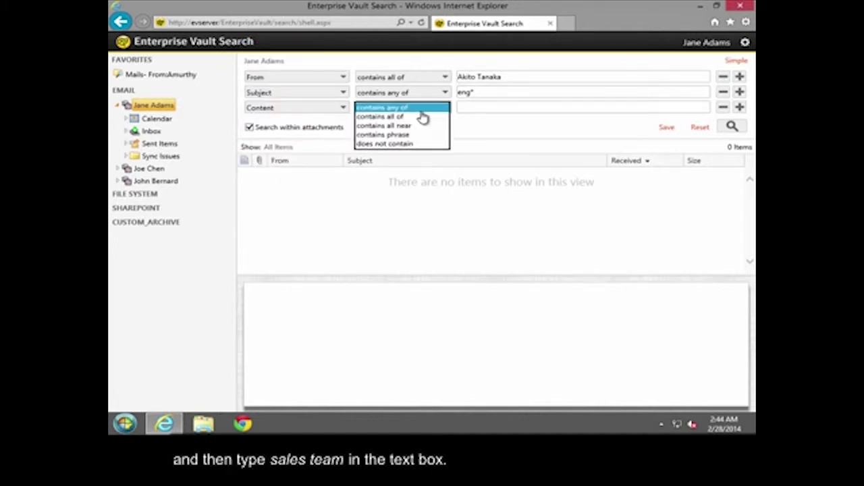
left_click(417, 135)
left_click(517, 109)
type("sales team")
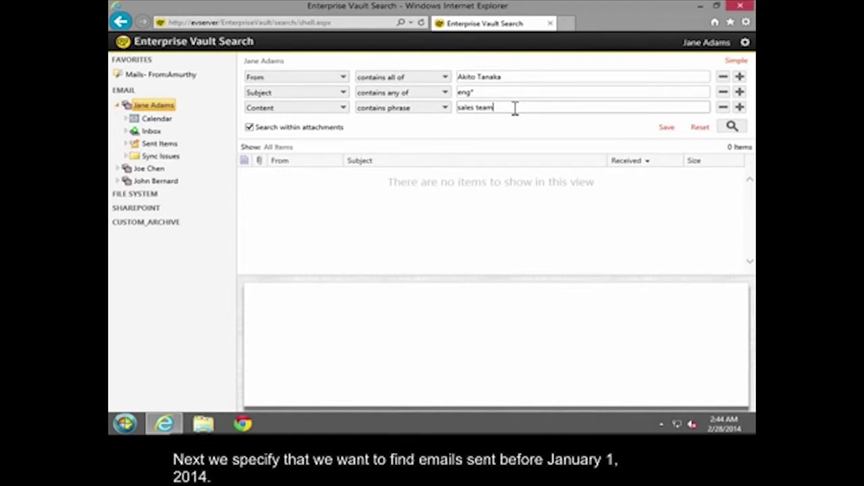
left_click(739, 108)
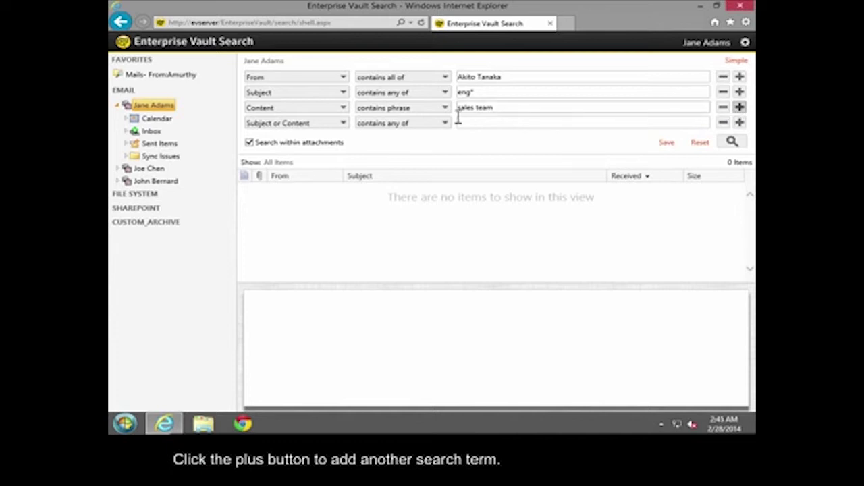
Step: Set the fourth term to Received or Sent is before 1/1/2014
left_click(330, 124)
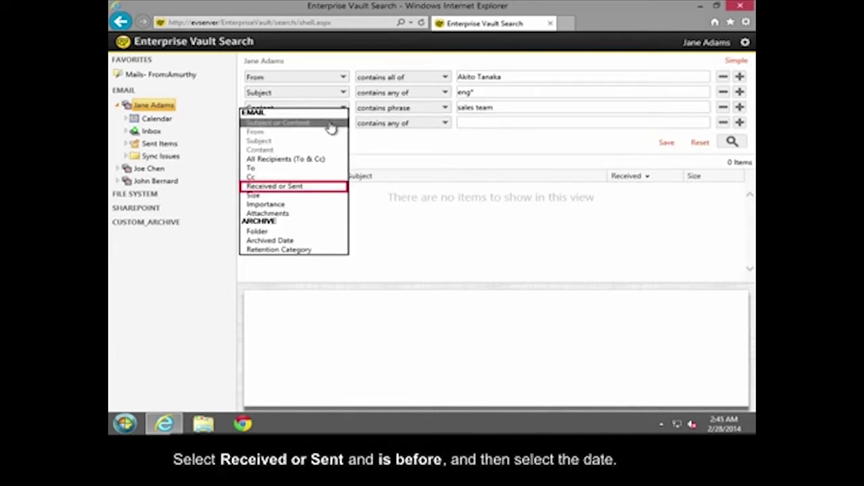
left_click(322, 187)
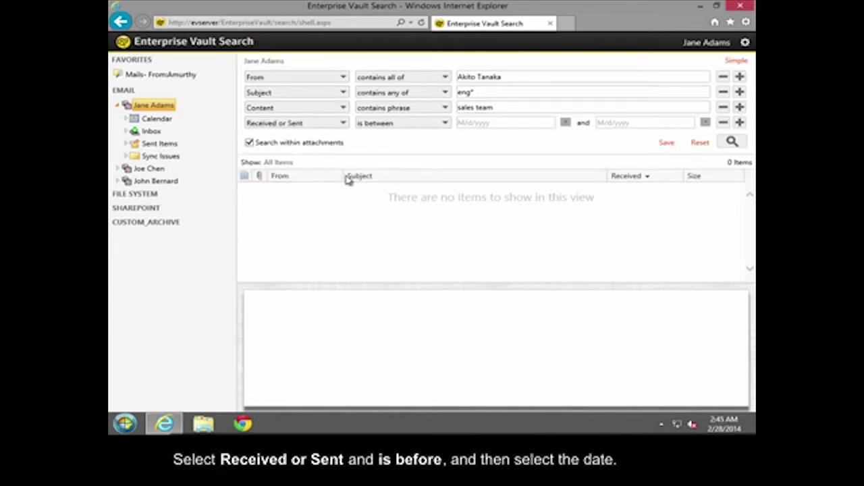
left_click(445, 125)
left_click(430, 133)
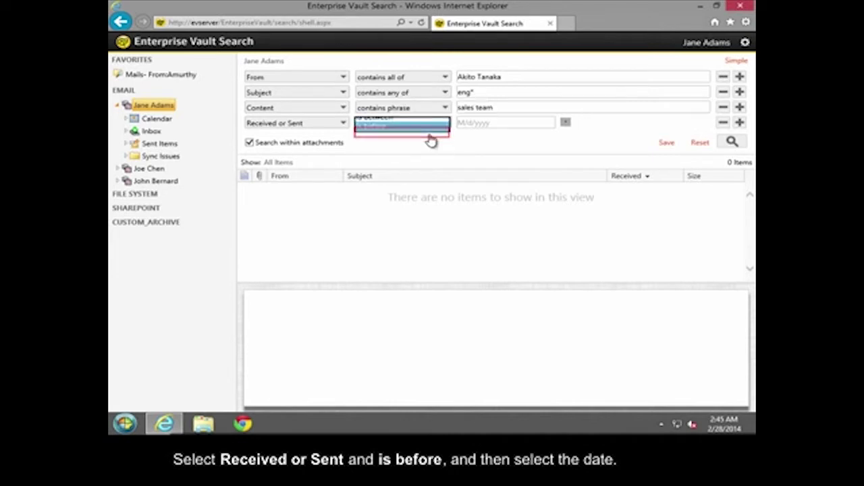
left_click(565, 122)
left_click(482, 137)
left_click(529, 163)
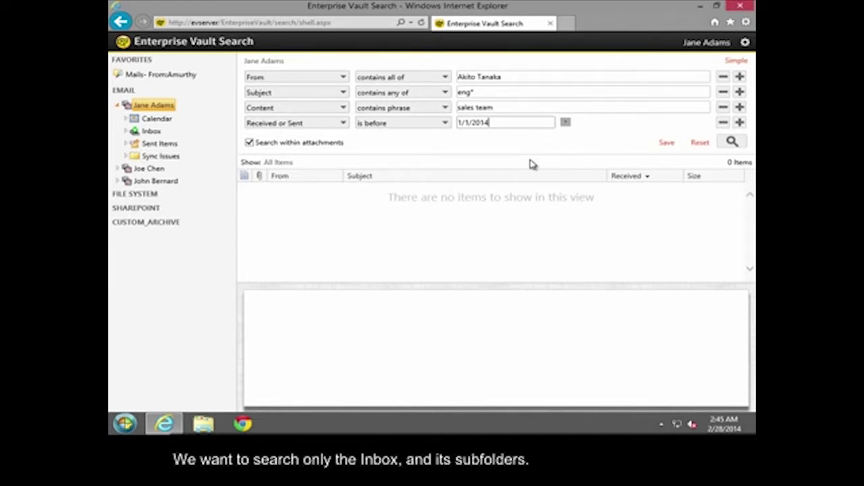
Step: Add a fifth term and set its field to Folder
left_click(739, 122)
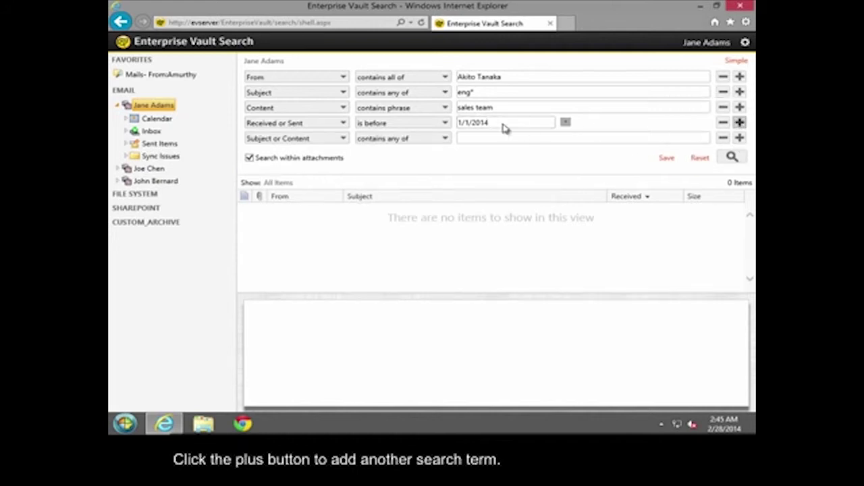
left_click(330, 141)
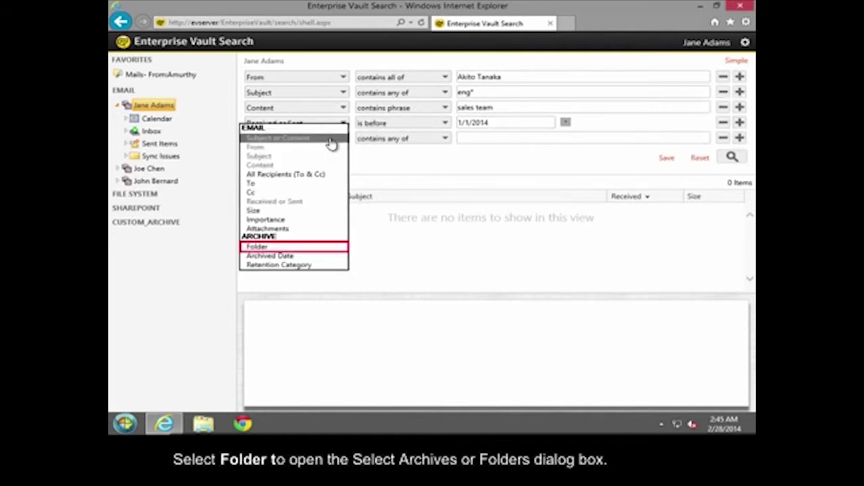
left_click(320, 247)
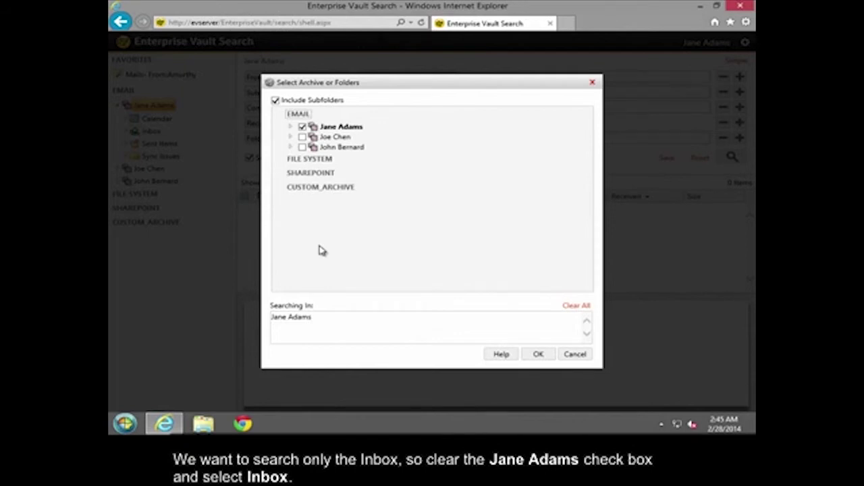
Step: Limit the Folder term to the archive's Inbox including subfolders, and confirm
left_click(290, 128)
left_click(302, 127)
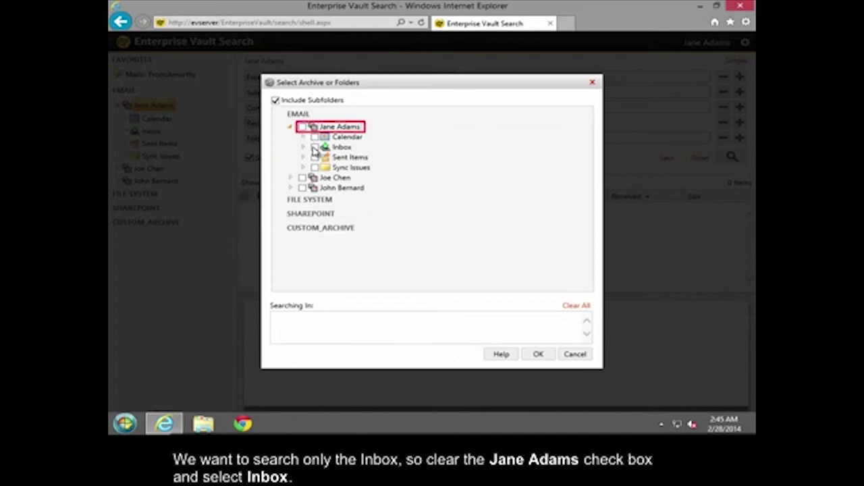
left_click(314, 147)
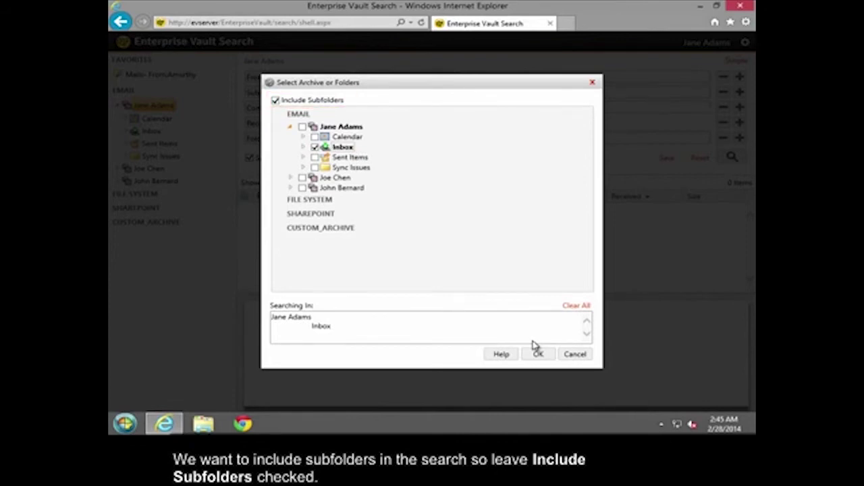
left_click(539, 354)
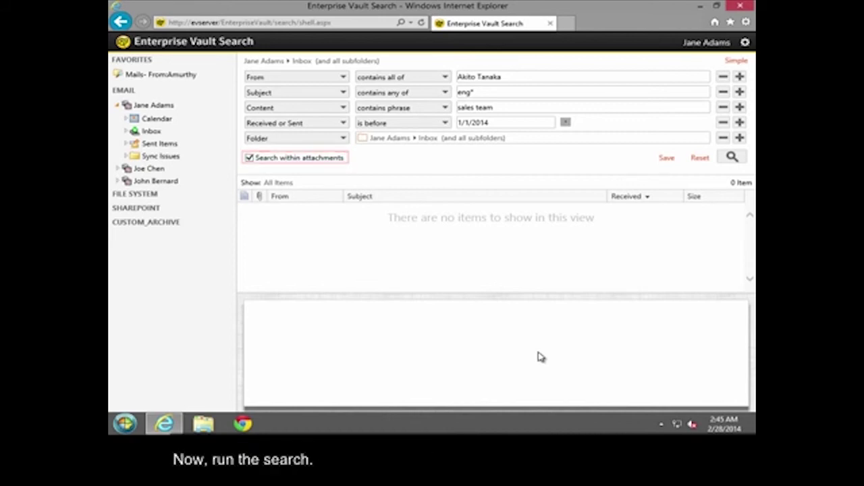
Step: Run the advanced search, returning the single 'Presentation -- New directions for Engineering' email
left_click(732, 157)
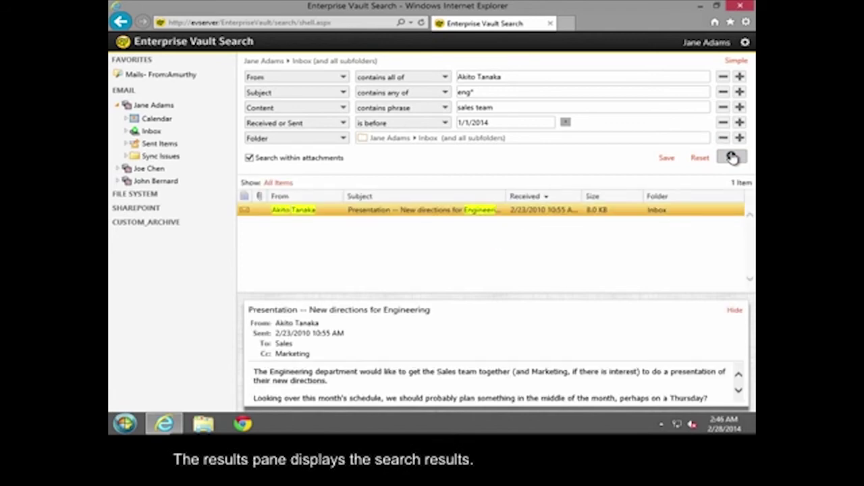